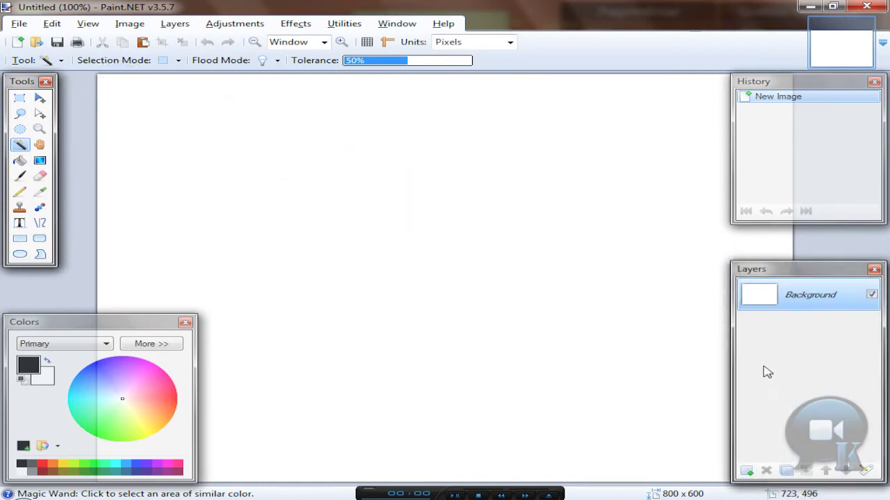
# Step: Add a transparent layer above the background and set the primary colour to hex 282829
pyautogui.click(746, 471)
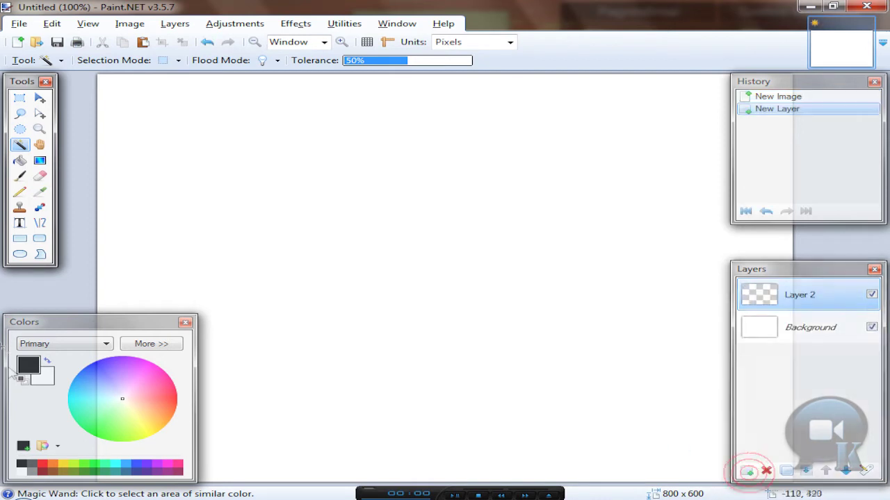
pyautogui.click(137, 348)
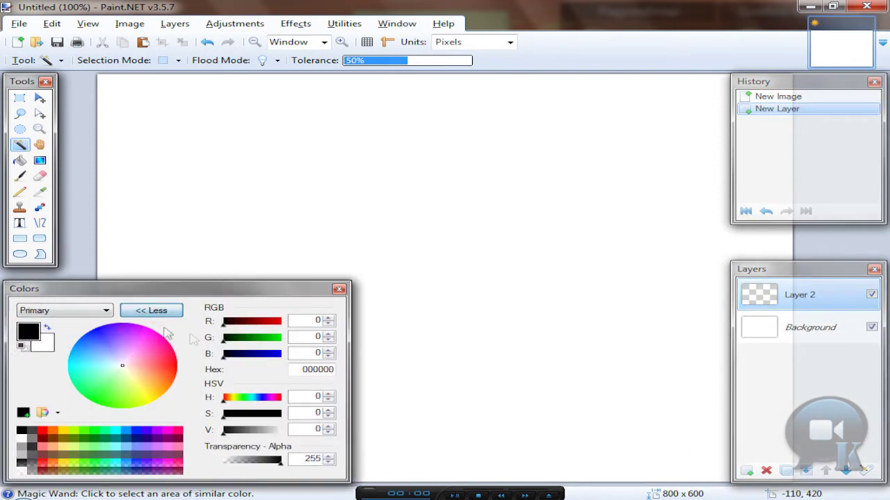
pyautogui.click(310, 369)
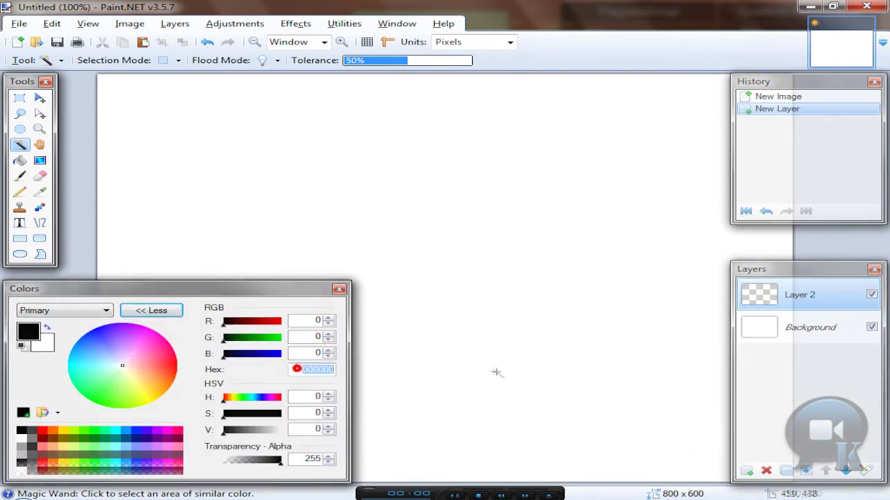
pyautogui.write('2525')
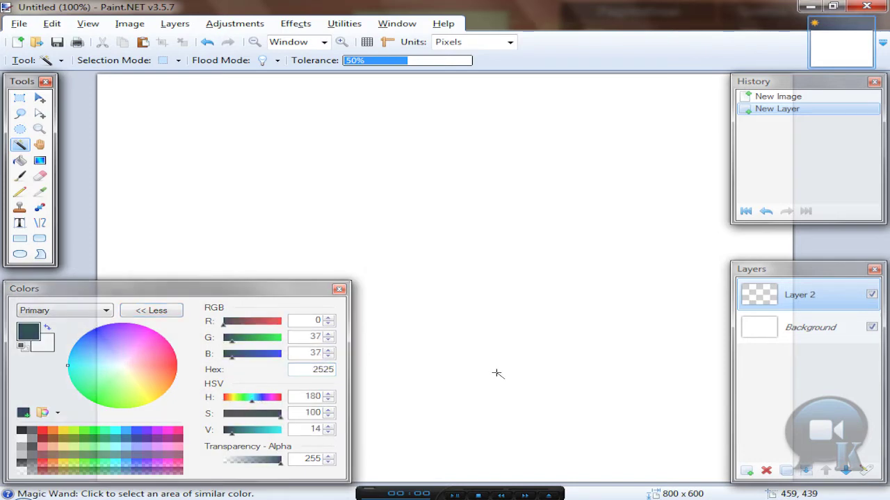
pyautogui.press('BackSpace')
pyautogui.press('BackSpace')
pyautogui.press('BackSpace')
pyautogui.write('82829')
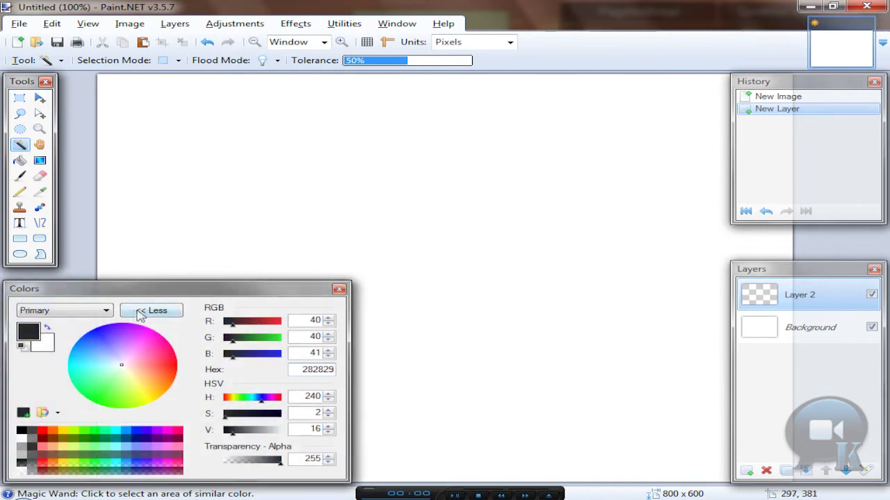
pyautogui.click(140, 312)
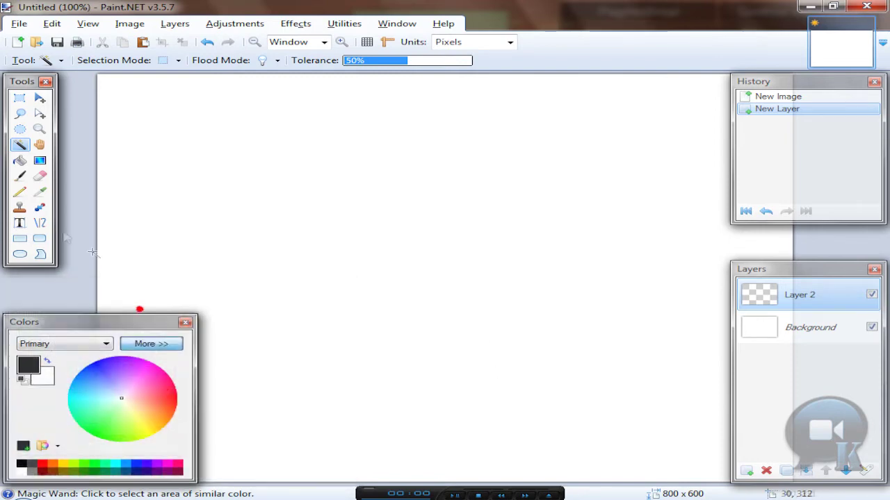
# Step: Draw a 422 × 90 rounded-rectangle outline, brush width 3, in the upper middle of Layer 2
pyautogui.click(40, 239)
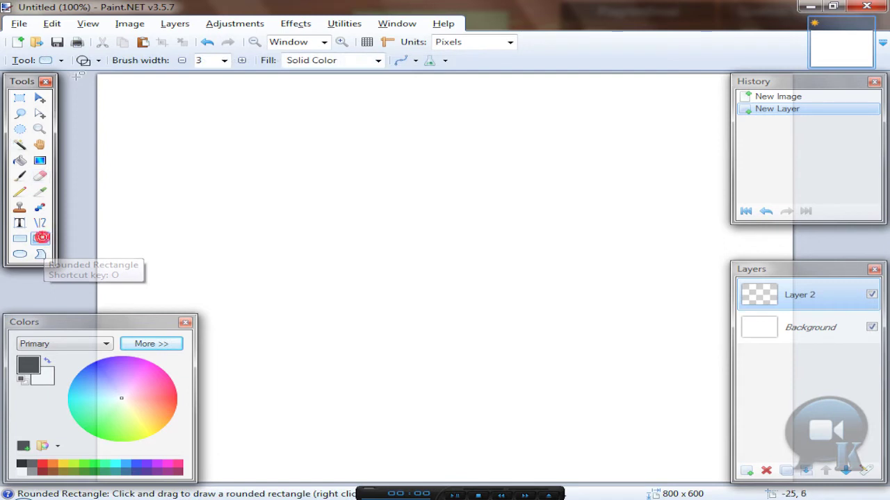
pyautogui.click(193, 60)
pyautogui.click(241, 61)
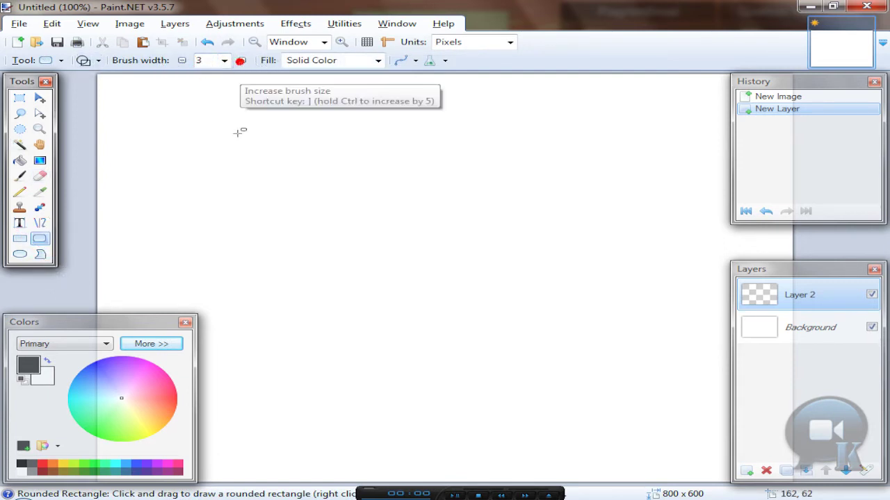
pyautogui.moveTo(217, 155); pyautogui.dragTo(585, 219)
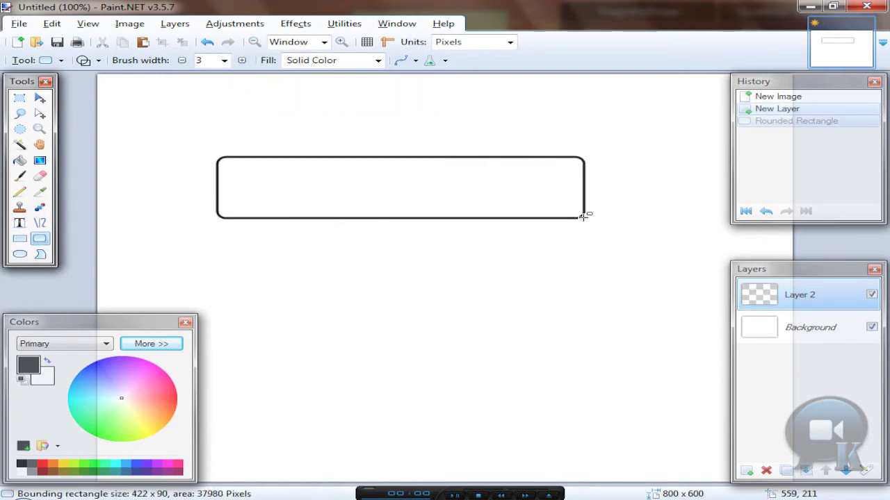
# Step: Select the rounded rectangle's interior with the Magic Wand at 65% tolerance
pyautogui.click(20, 146)
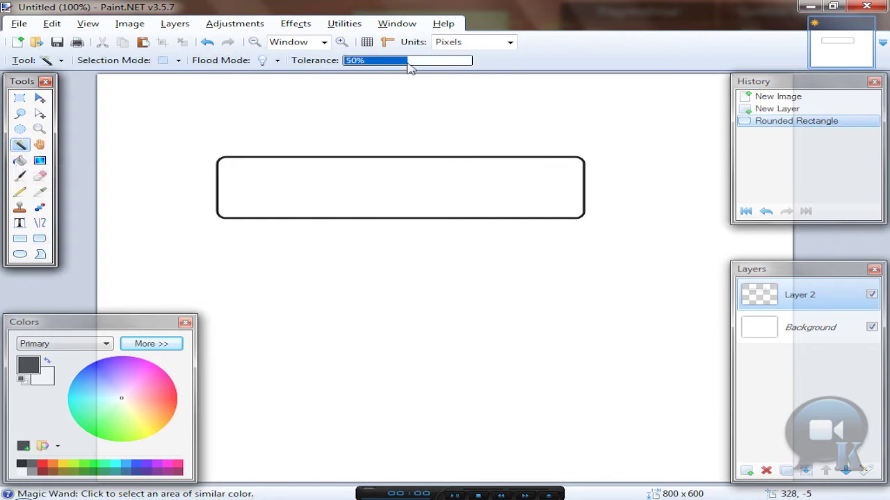
pyautogui.moveTo(426, 66); pyautogui.dragTo(429, 66)
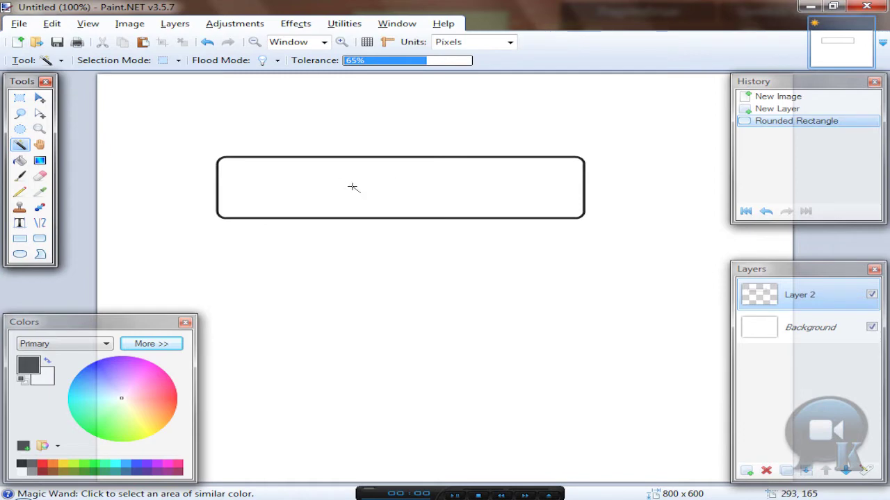
pyautogui.click(385, 197)
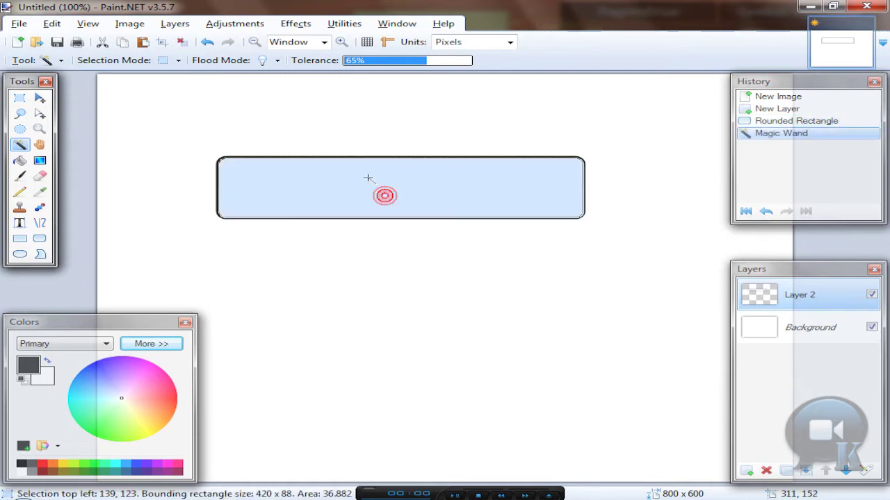
# Step: Swap the colours and set the primary colour to hex 757577
pyautogui.click(47, 363)
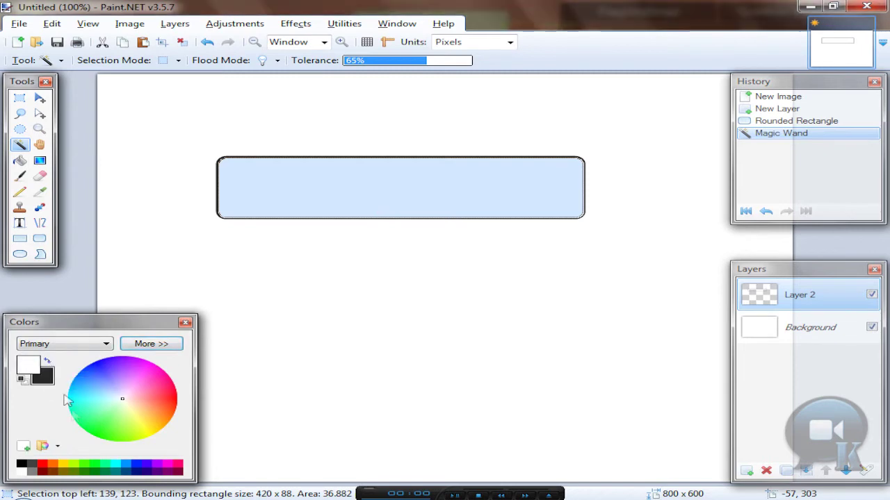
pyautogui.click(152, 343)
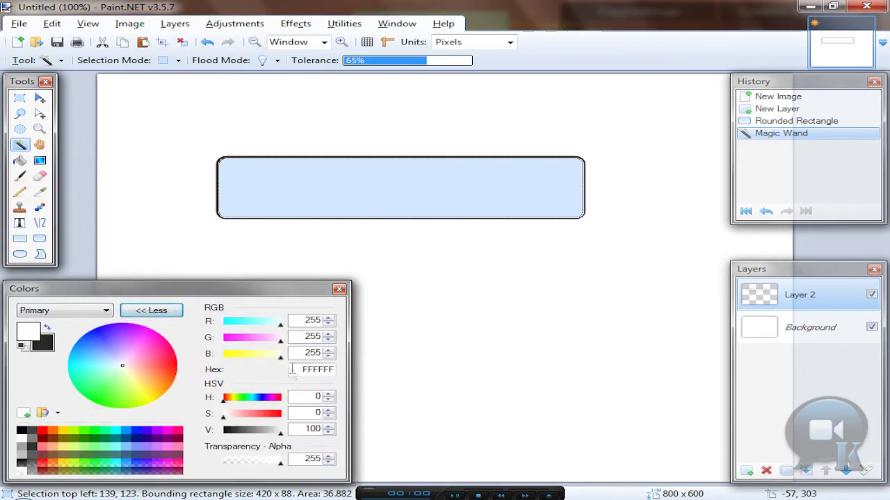
pyautogui.click(292, 369)
pyautogui.write('7')
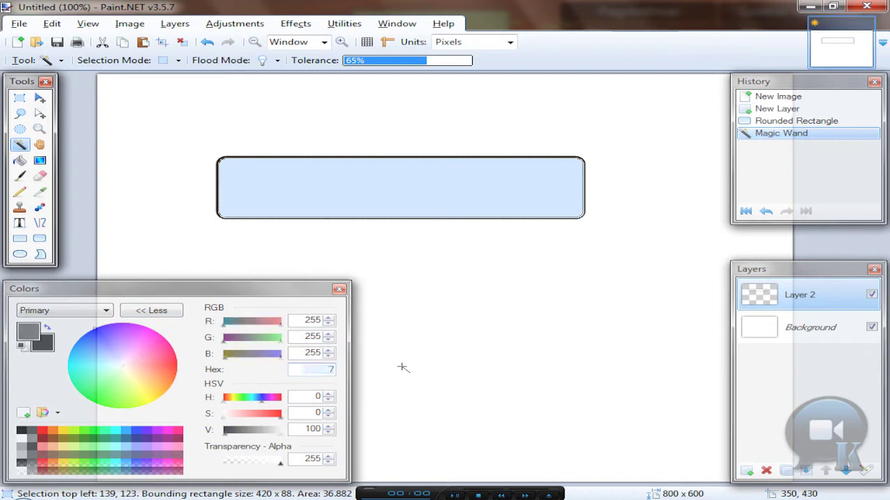
pyautogui.write('57577')
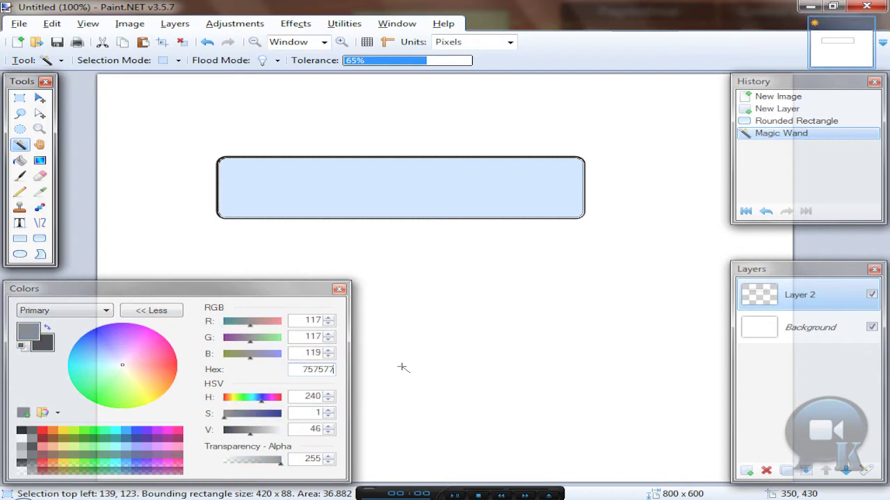
pyautogui.click(151, 312)
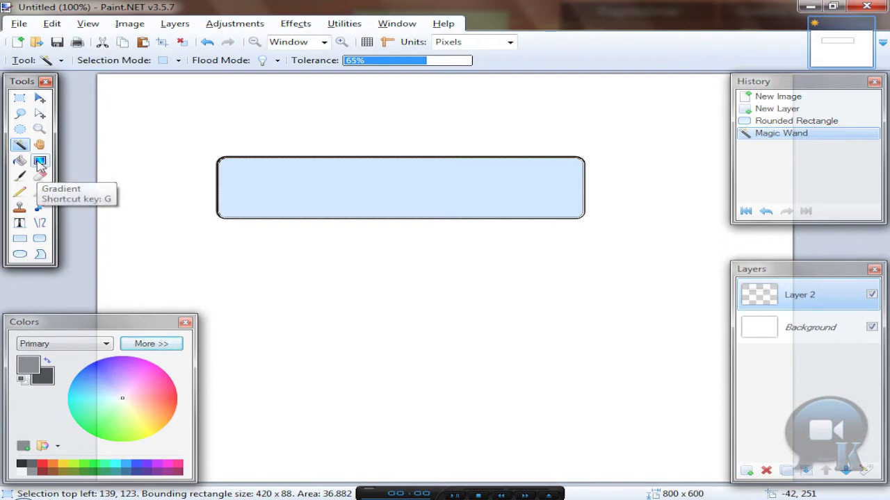
# Step: Fill the selection with a top-to-bottom grey gradient and add a new layer above
pyautogui.click(39, 161)
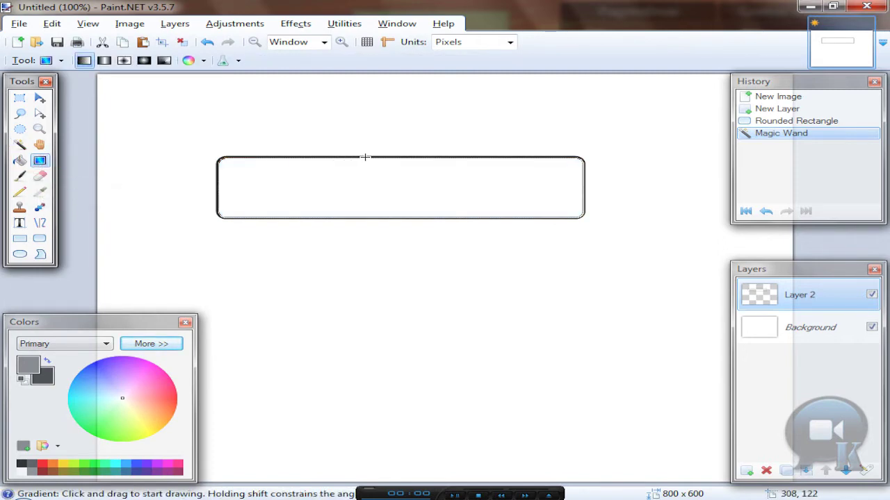
pyautogui.moveTo(365, 158); pyautogui.dragTo(361, 213)
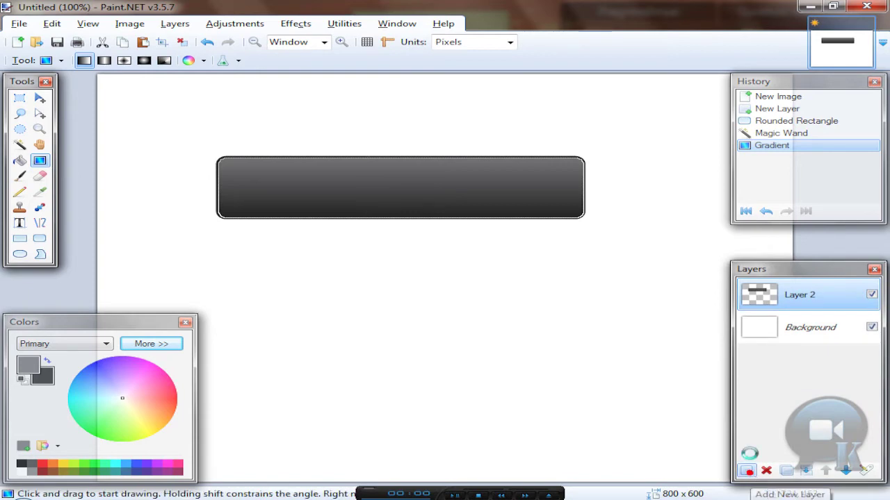
pyautogui.click(746, 471)
# Step: Name the new layer 'shine', rename Layer 2 'button', and make white the primary colour on shine
pyautogui.doubleClick(784, 306)
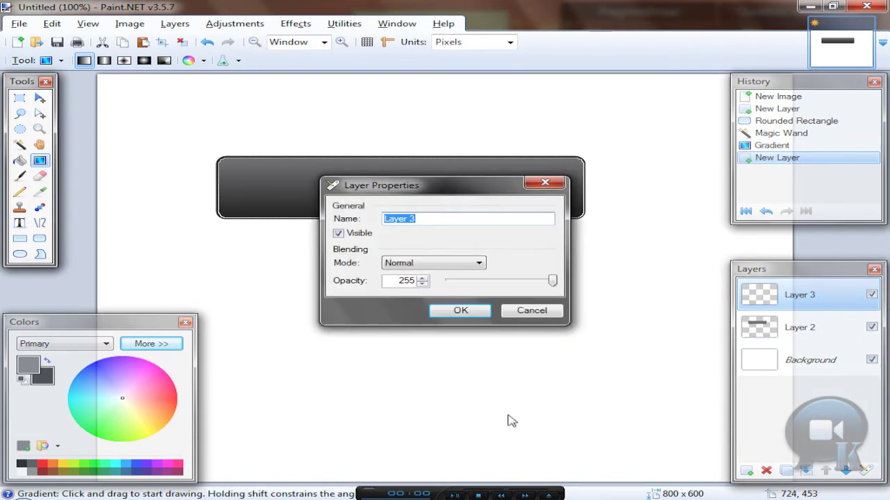
pyautogui.write('shine')
pyautogui.press('Return')
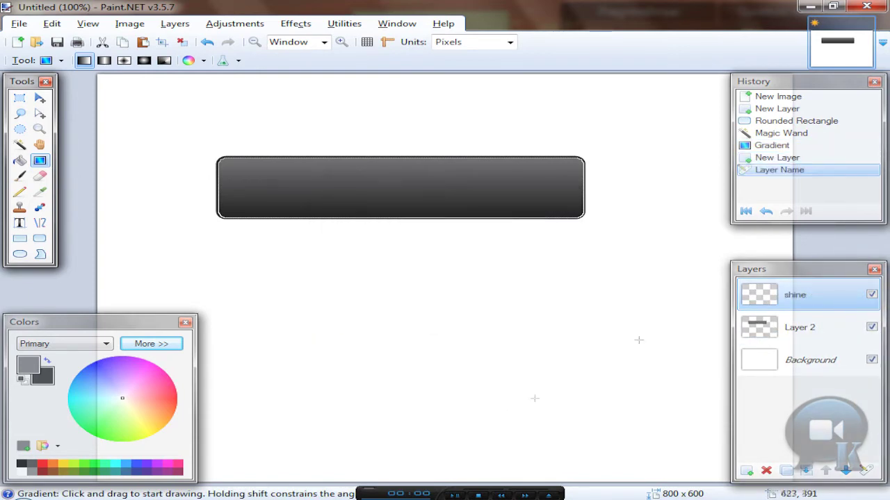
pyautogui.doubleClick(806, 327)
pyautogui.write('b')
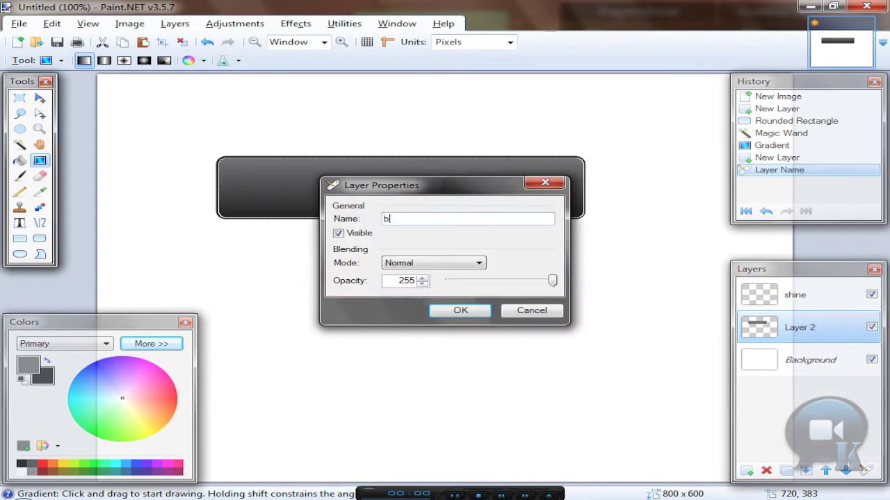
pyautogui.write('utton')
pyautogui.press('Return')
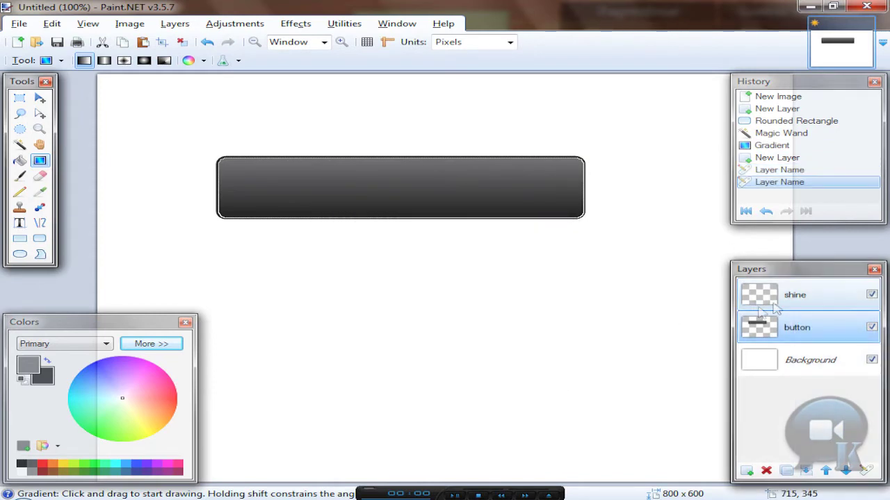
pyautogui.click(788, 297)
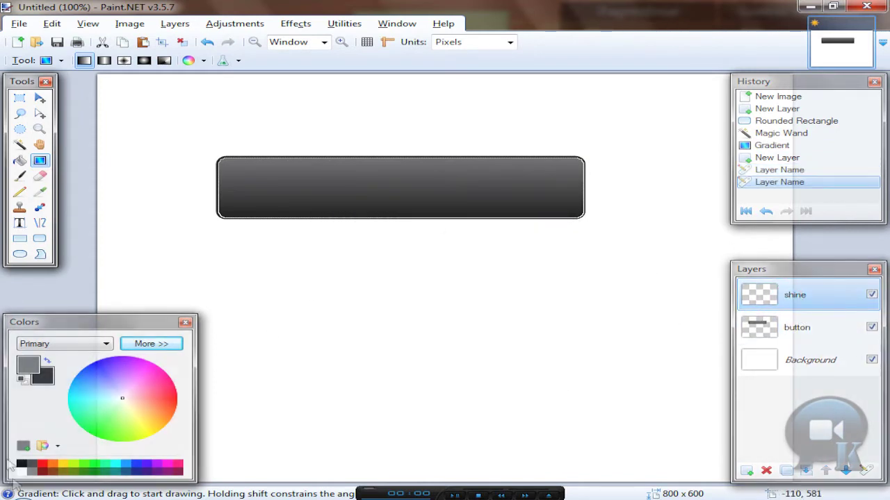
pyautogui.click(22, 471)
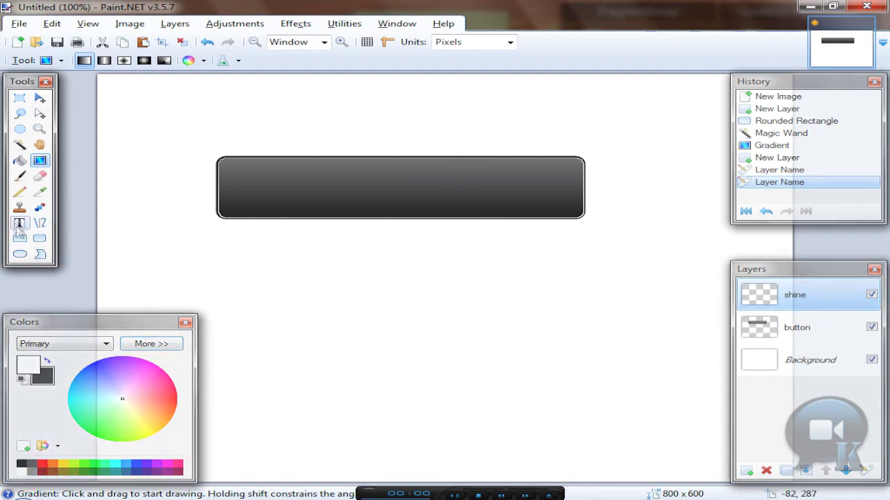
# Step: Subtract a wide ellipse from the selection across the button's lower half
pyautogui.click(21, 130)
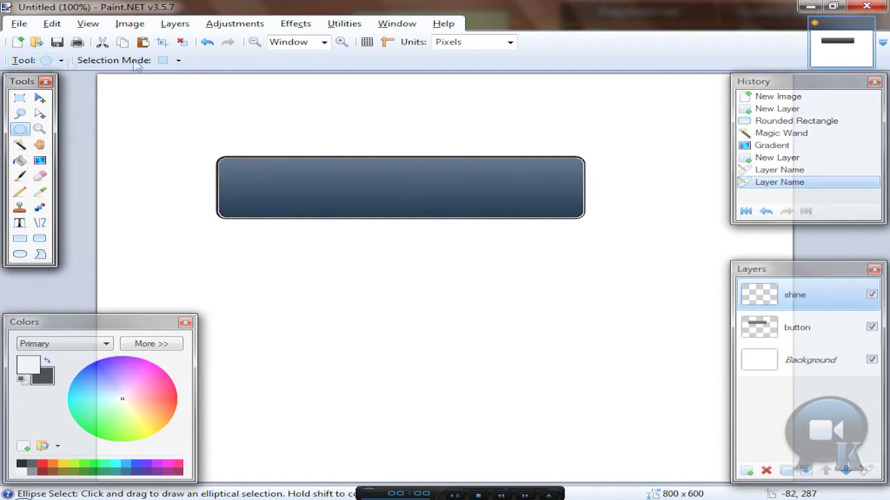
pyautogui.click(178, 60)
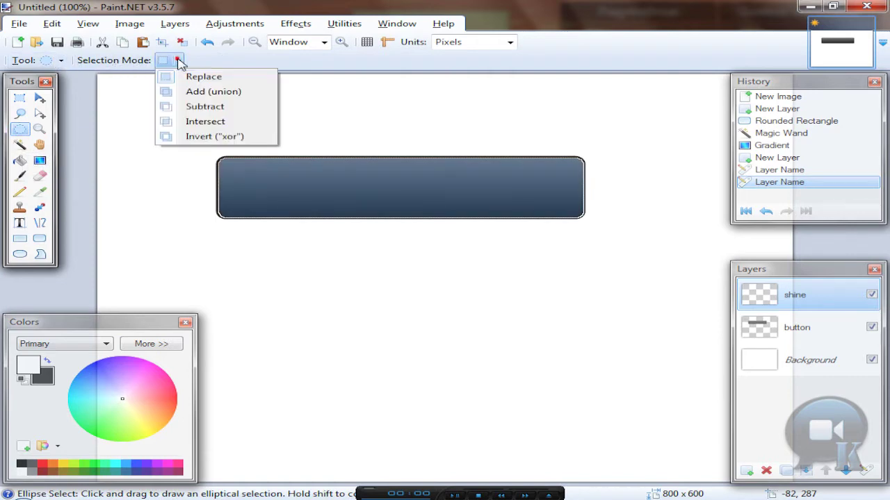
pyautogui.click(195, 106)
pyautogui.moveTo(76, 279)
pyautogui.mouseDown()
pyautogui.moveTo(368, 219)
pyautogui.moveTo(701, 205)
pyautogui.moveTo(725, 177)
pyautogui.moveTo(730, 184)
pyautogui.moveTo(720, 184)
pyautogui.mouseUp()
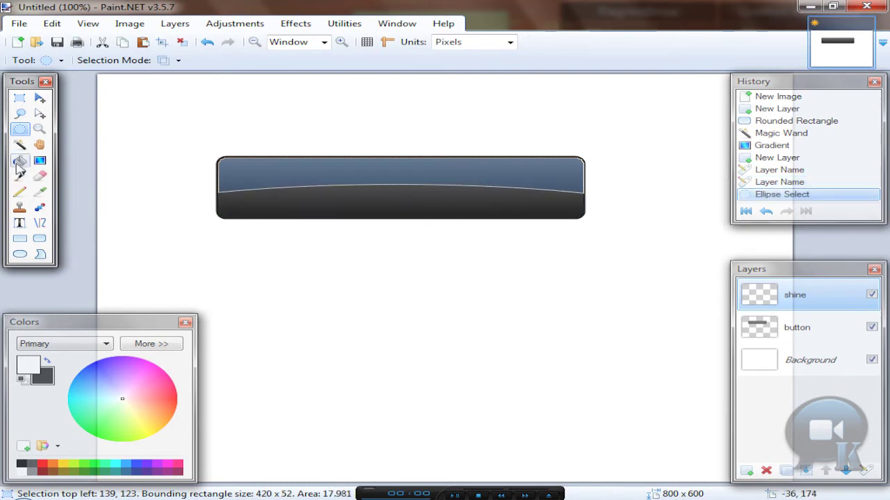
# Step: Fill the area above the curve with white and clear the selection
pyautogui.click(20, 161)
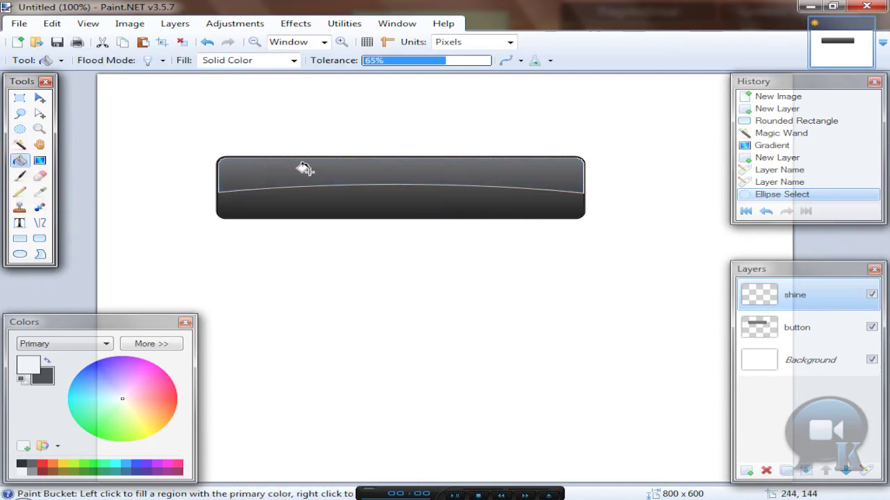
pyautogui.click(308, 170)
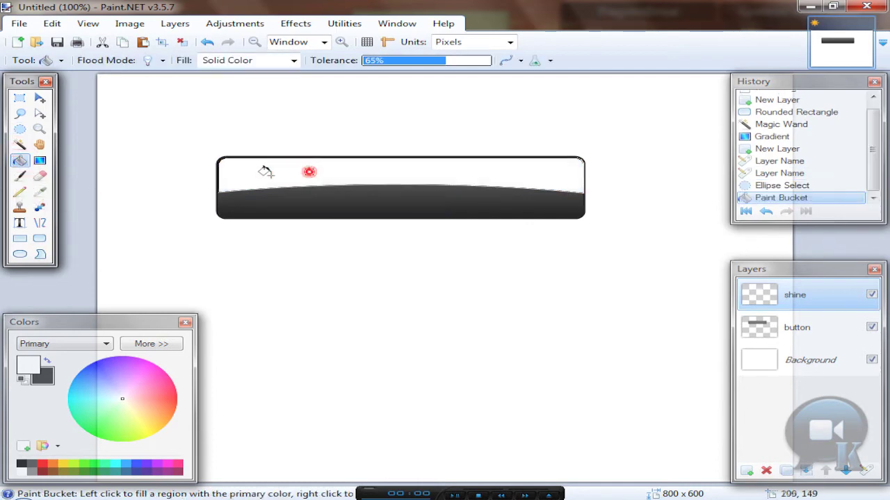
pyautogui.click(182, 41)
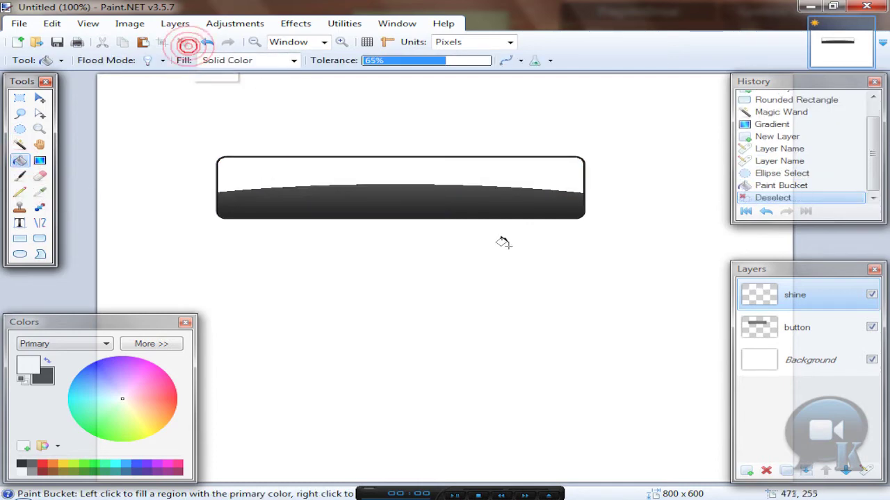
# Step: Lower the shine layer's opacity to about 15
pyautogui.doubleClick(796, 295)
pyautogui.moveTo(411, 191); pyautogui.dragTo(413, 287)
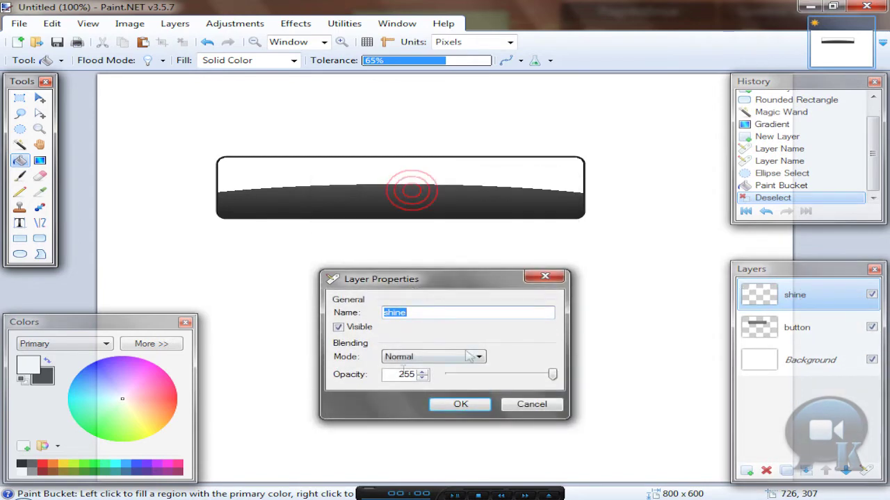
pyautogui.moveTo(553, 375); pyautogui.dragTo(456, 379)
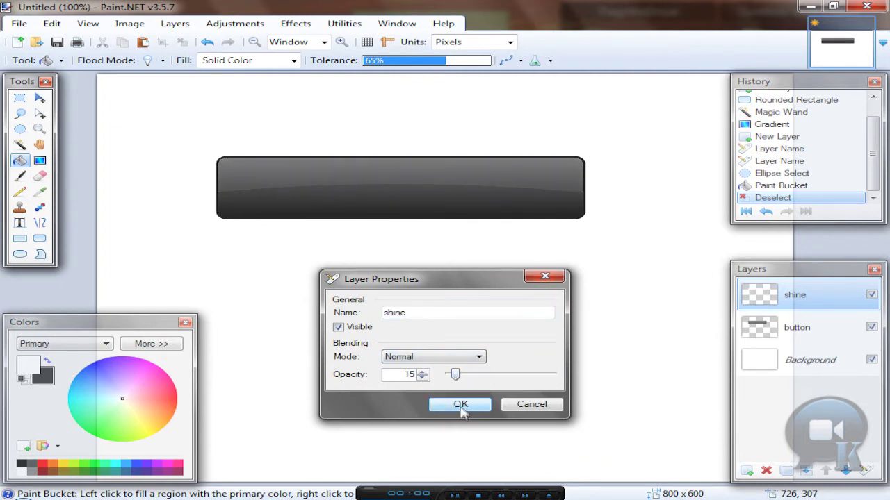
pyautogui.click(461, 406)
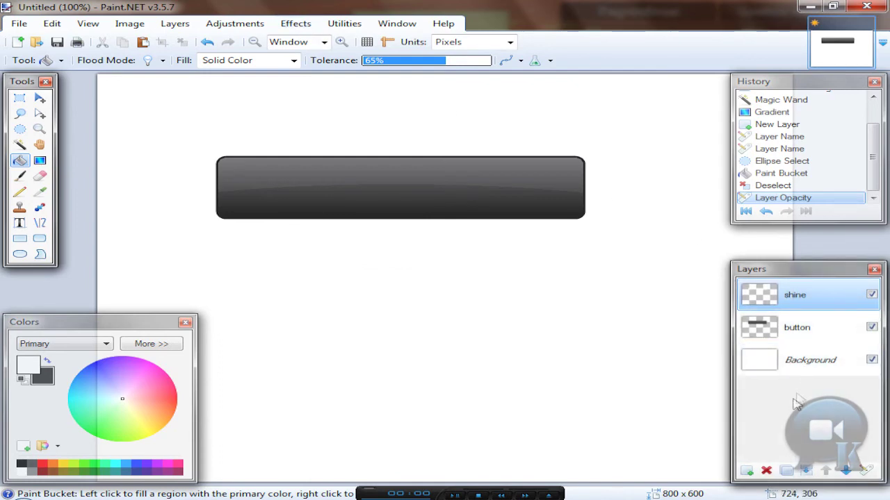
# Step: Add a new layer named 'text' and move it below the shine layer
pyautogui.click(746, 472)
pyautogui.doubleClick(814, 297)
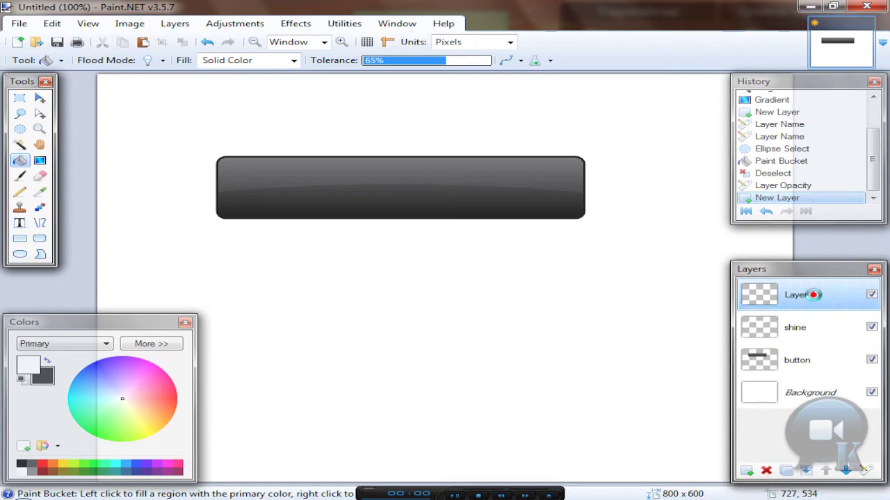
pyautogui.write('text')
pyautogui.press('Return')
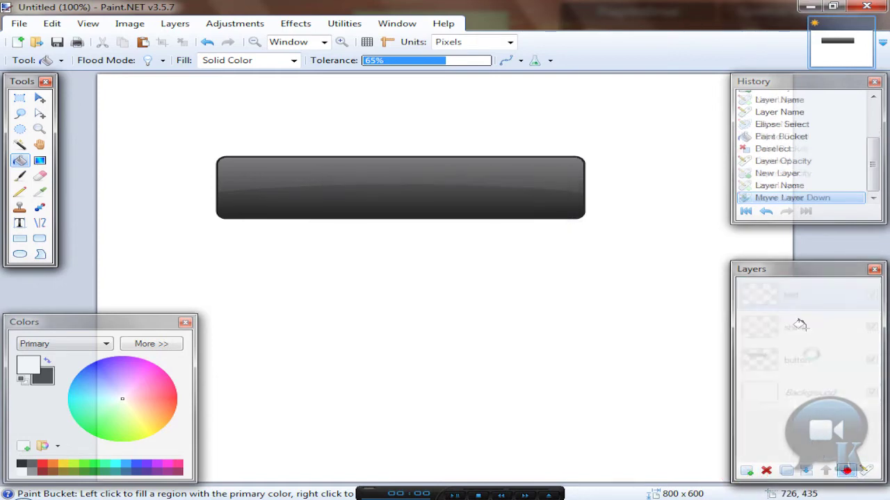
pyautogui.click(845, 471)
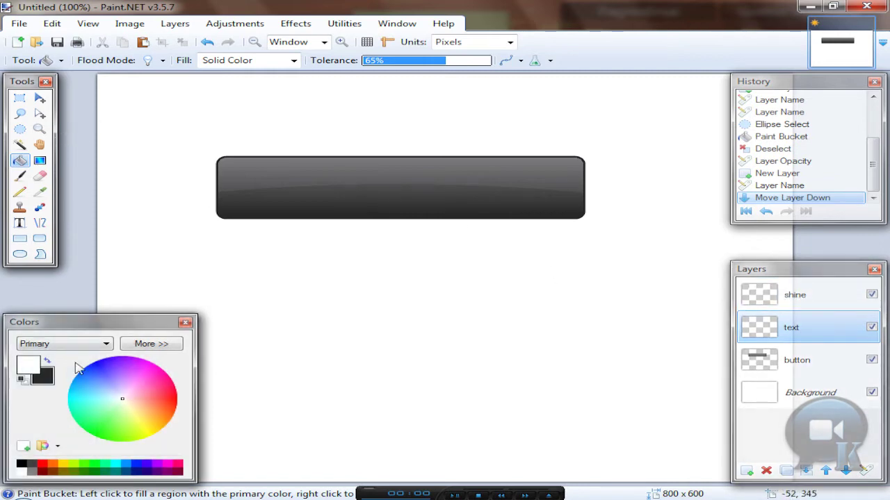
# Step: Set the primary colour to pale yellow FFFFD9
pyautogui.click(146, 343)
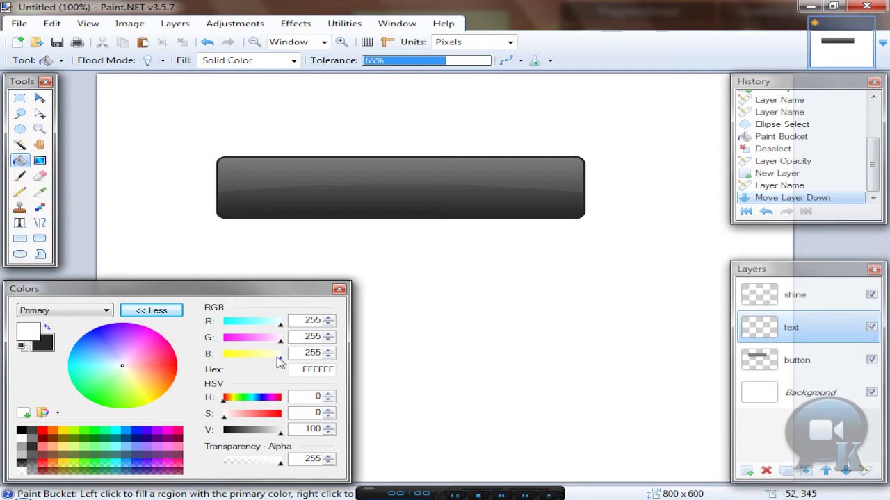
pyautogui.moveTo(281, 362); pyautogui.dragTo(275, 362)
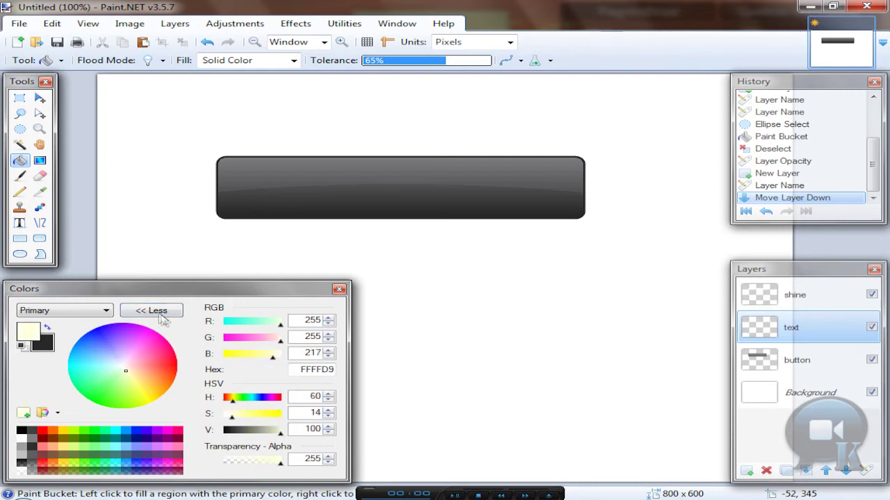
pyautogui.click(156, 311)
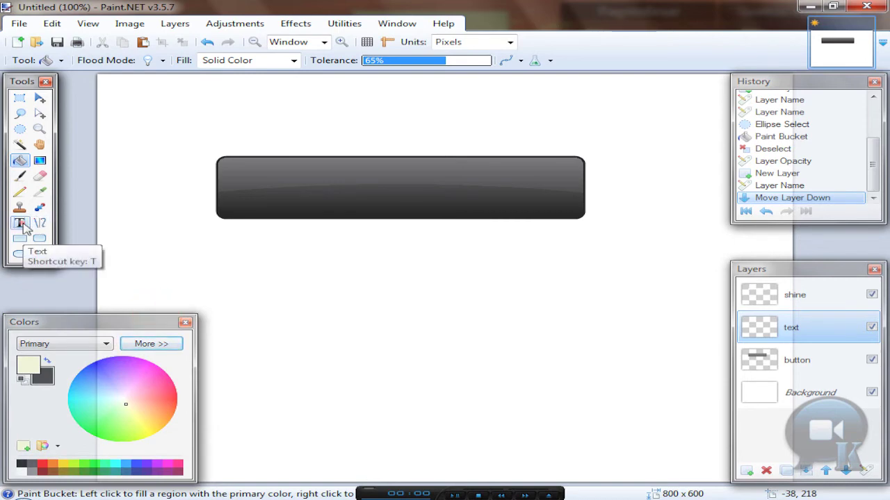
# Step: Type 'youtube.com/kaunas163' across the button in size 24 text
pyautogui.click(19, 222)
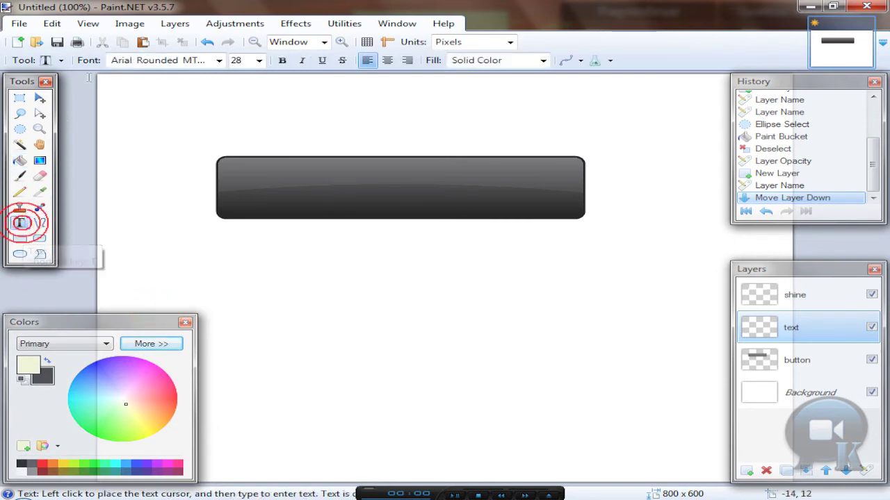
pyautogui.click(235, 190)
pyautogui.write('youtube./')
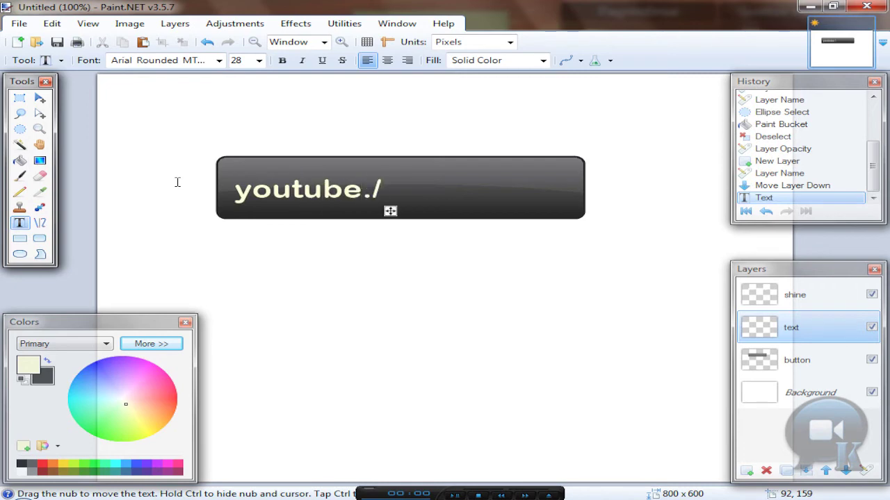
pyautogui.press('BackSpace')
pyautogui.write('com/kaunas163')
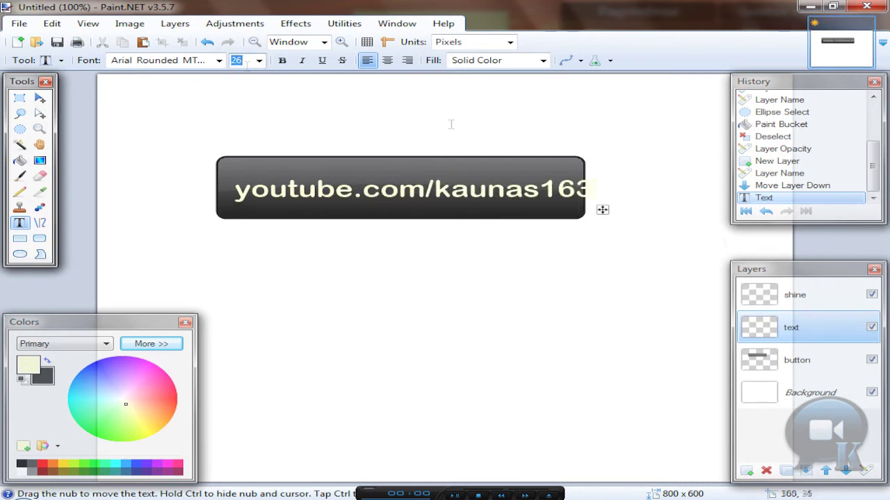
pyautogui.moveTo(600, 210); pyautogui.dragTo(587, 209)
pyautogui.press('Up')
pyautogui.click(568, 208)
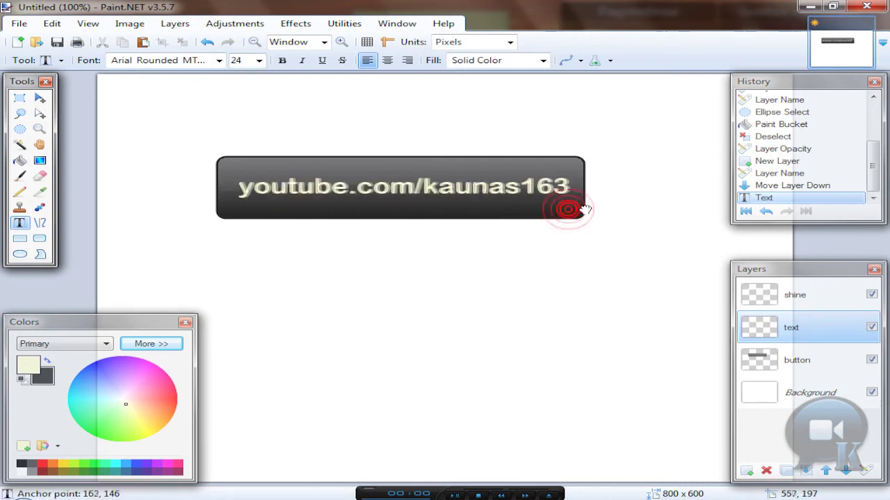
pyautogui.click(295, 23)
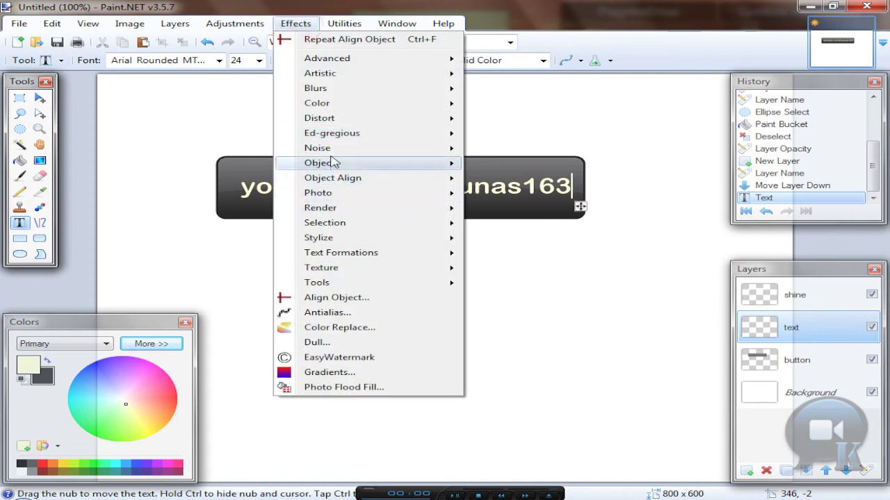
# Step: Apply a black Drop Shadow with offset 1,1 and blur 2 to the text
pyautogui.moveTo(431, 167)
pyautogui.click(518, 164)
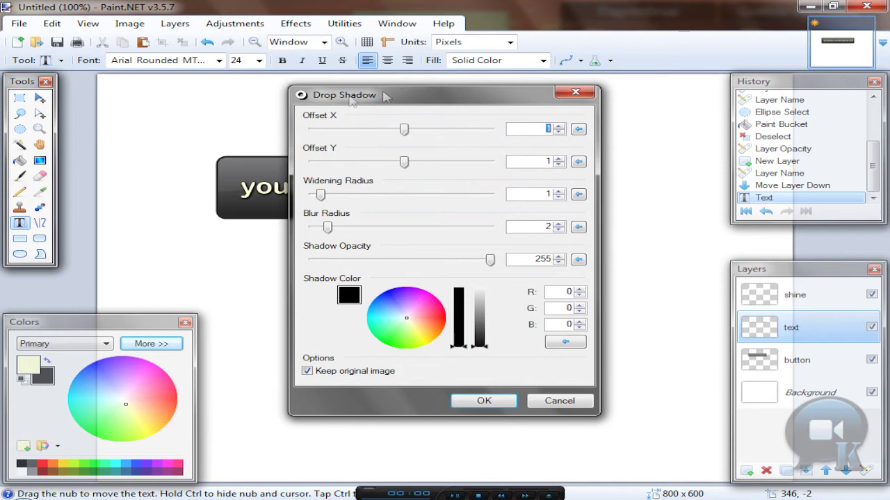
pyautogui.click(545, 161)
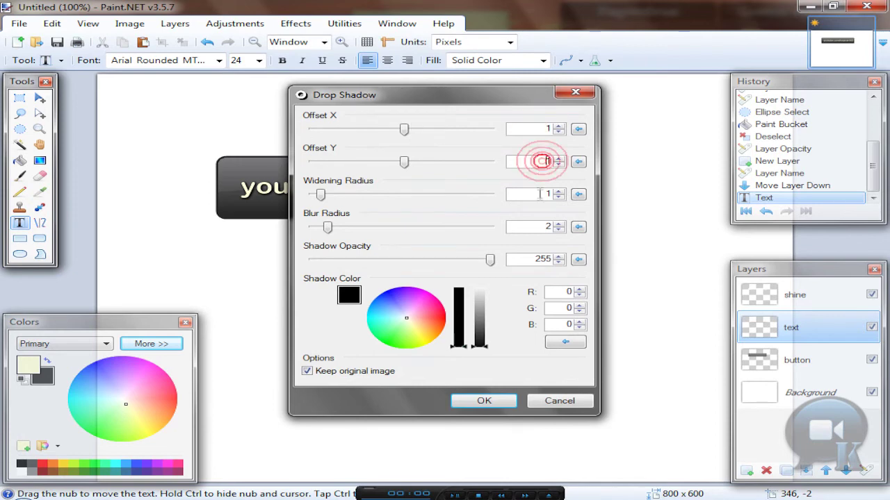
pyautogui.click(536, 193)
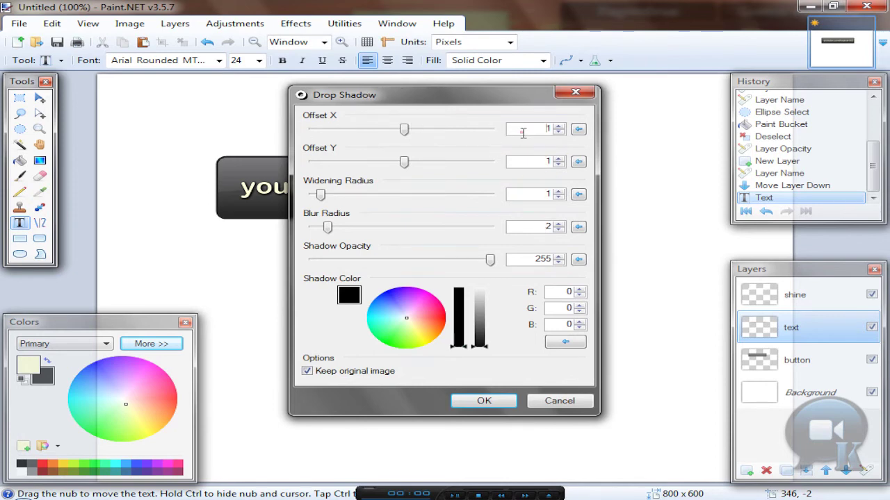
pyautogui.click(540, 228)
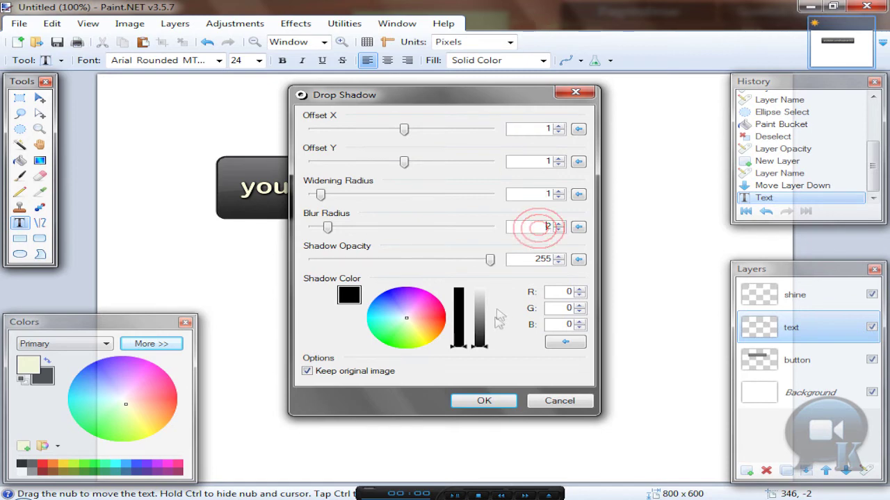
pyautogui.click(486, 401)
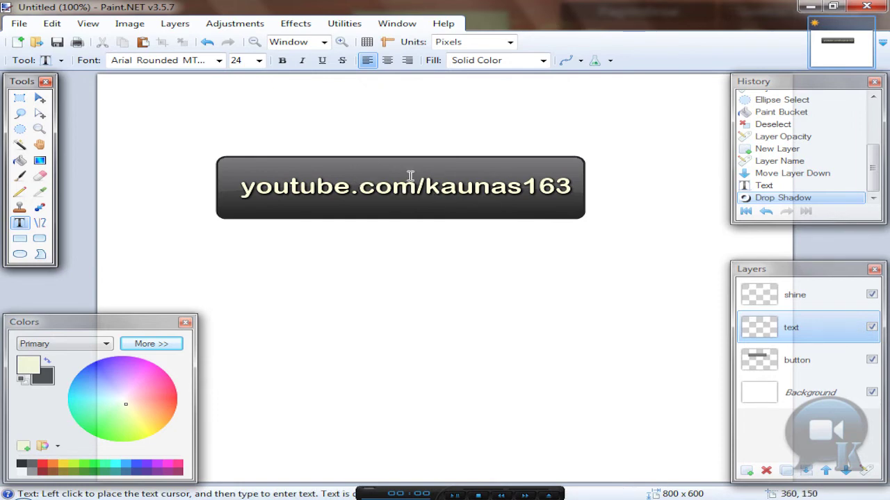
# Step: On the button layer, Magic Wand the empty area at lower tolerance and invert to select the button
pyautogui.click(20, 145)
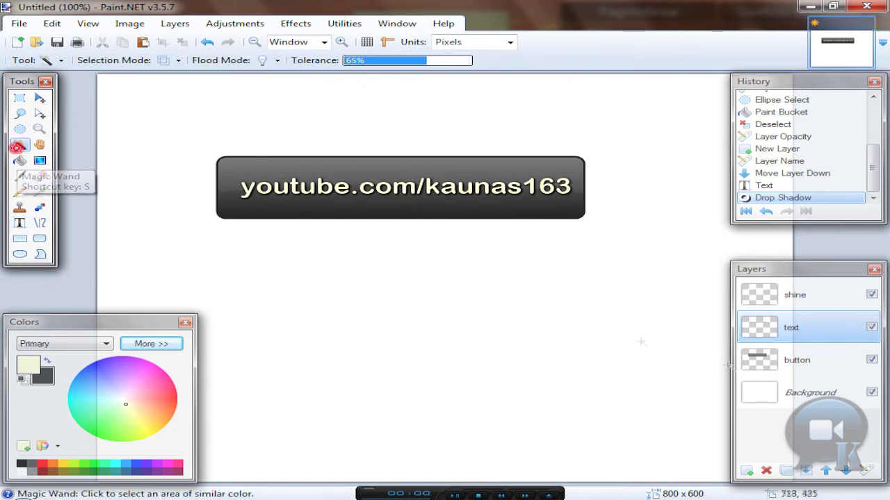
pyautogui.click(817, 370)
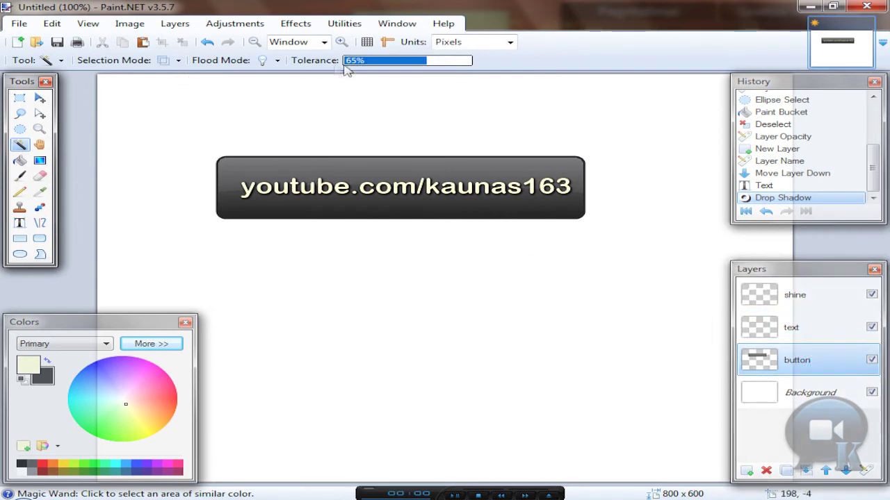
pyautogui.moveTo(345, 64); pyautogui.dragTo(383, 65)
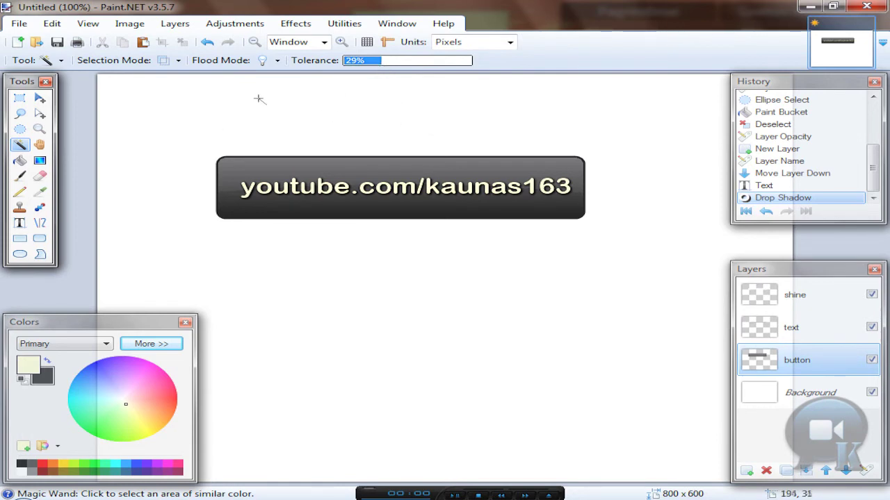
pyautogui.click(326, 122)
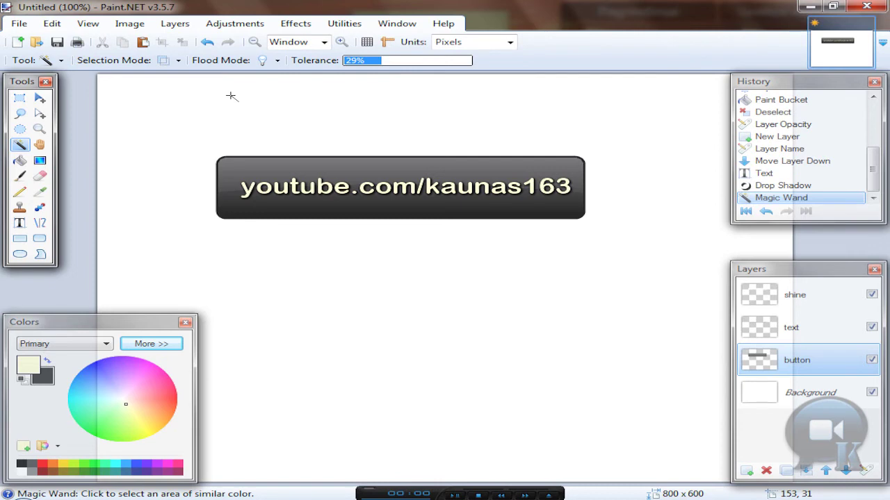
pyautogui.click(178, 61)
pyautogui.click(198, 77)
pyautogui.click(265, 118)
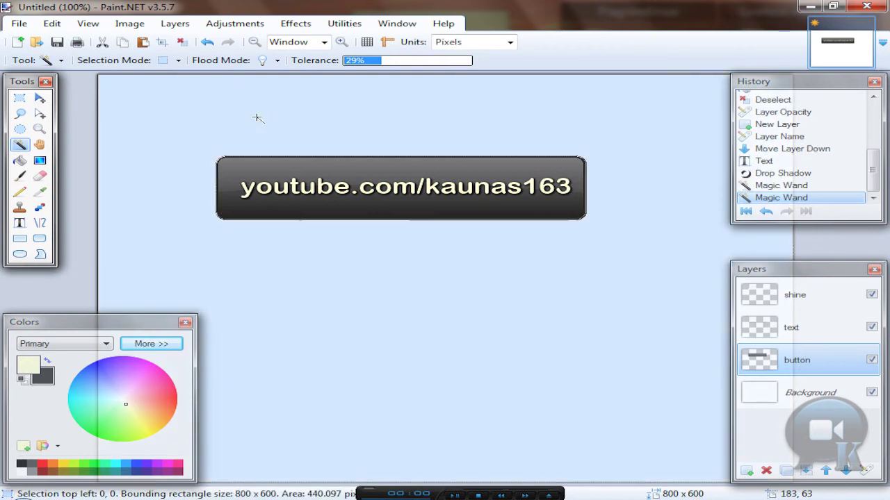
pyautogui.click(53, 25)
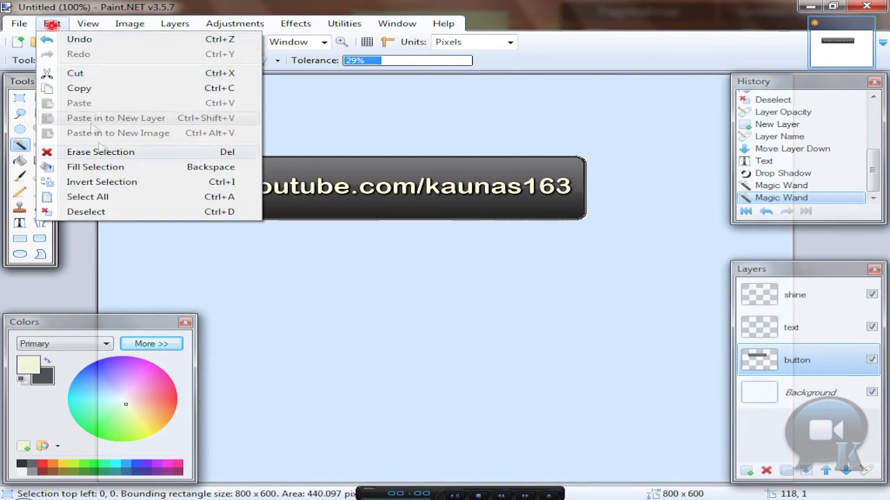
pyautogui.click(214, 184)
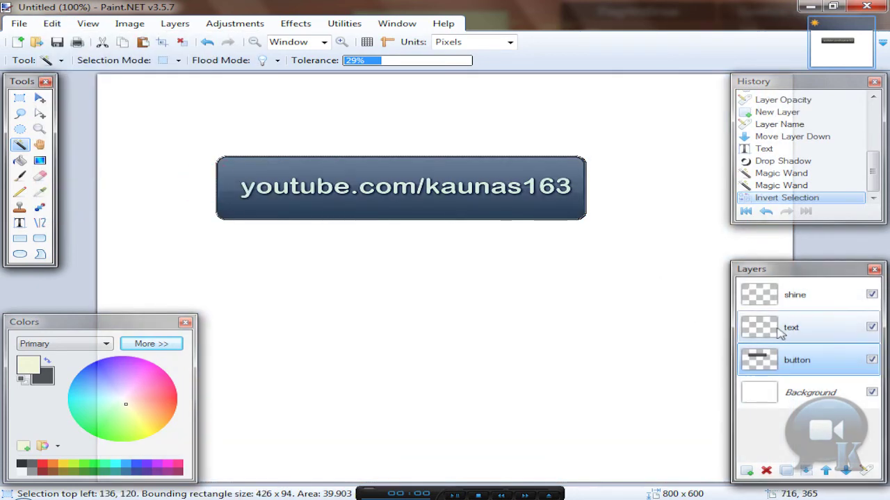
# Step: Centre the text on the button with Align Object set to Middle Center
pyautogui.click(779, 333)
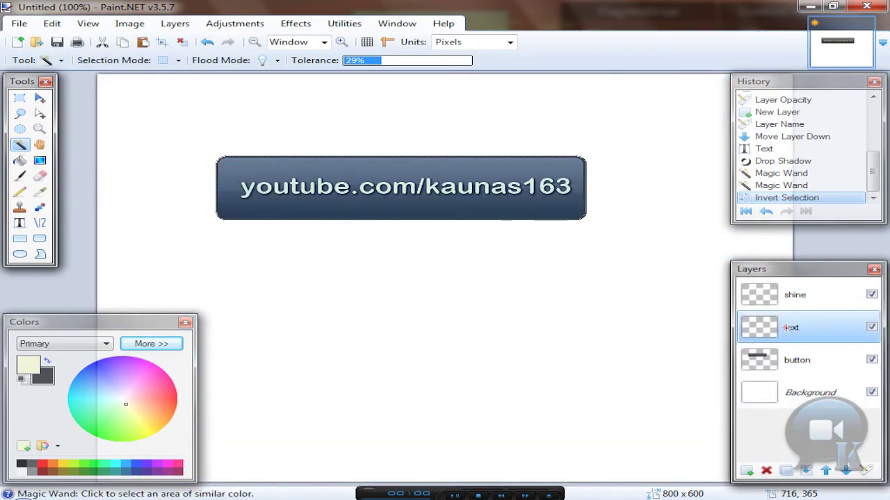
pyautogui.click(298, 24)
pyautogui.click(317, 299)
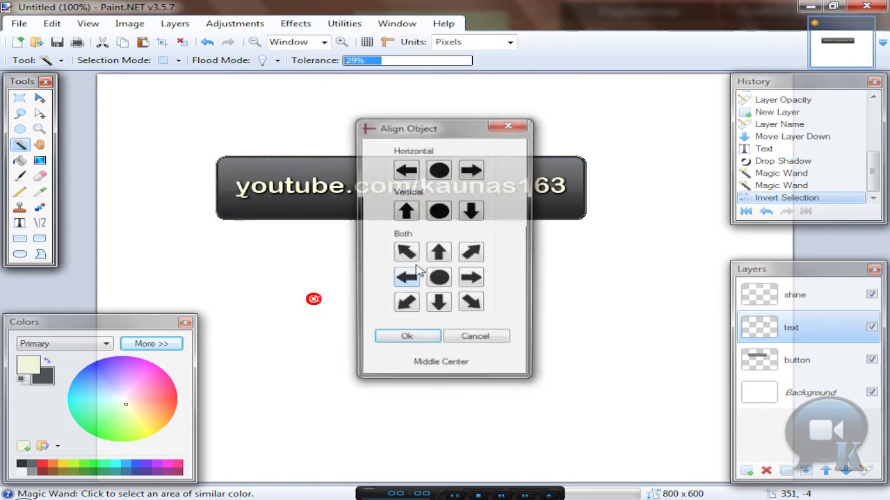
pyautogui.click(441, 279)
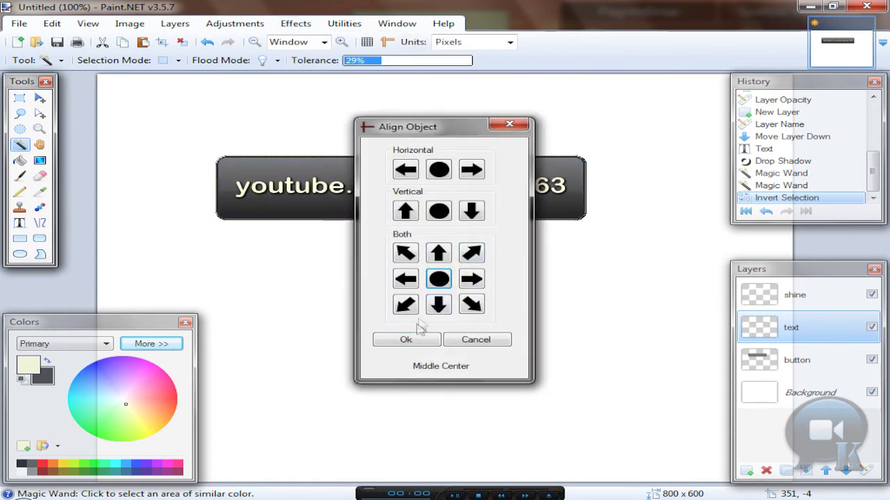
pyautogui.click(410, 342)
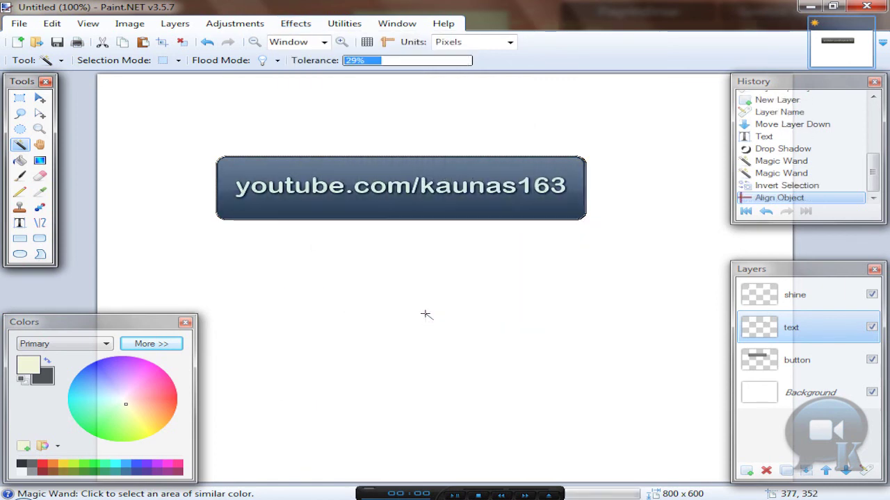
# Step: Reselect just the button from the button layer and crop the image to 426 × 94
pyautogui.click(181, 42)
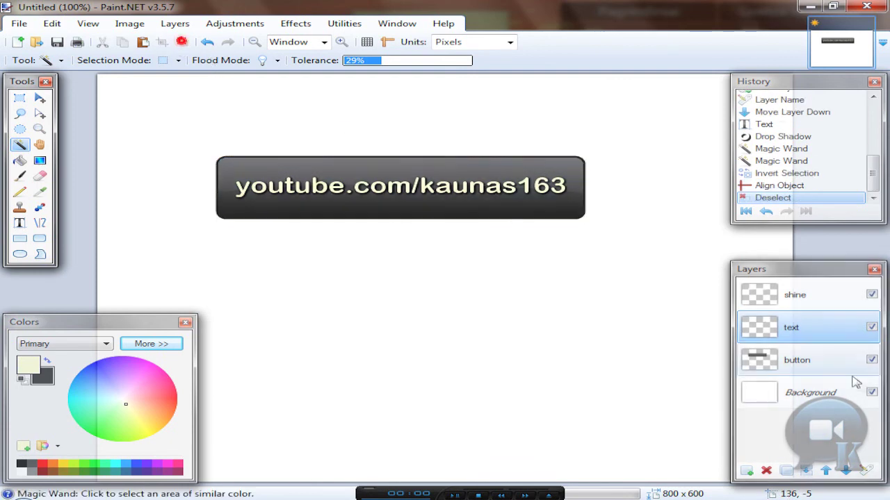
pyautogui.click(810, 297)
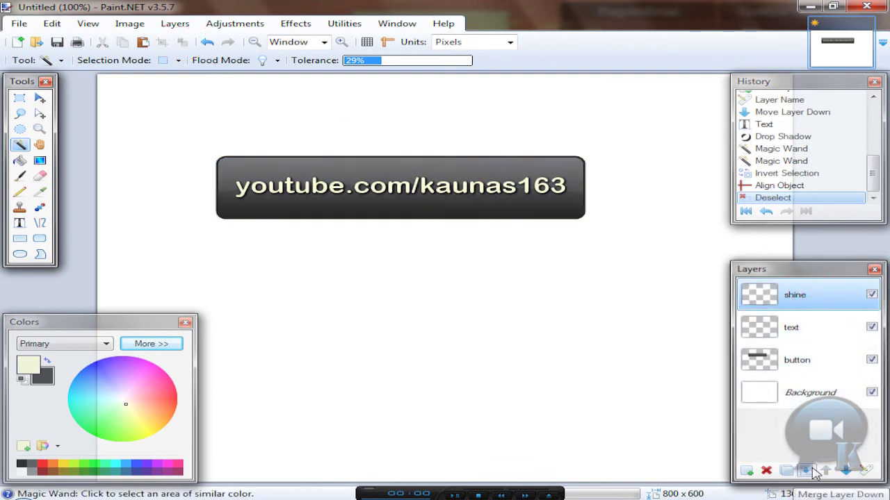
pyautogui.click(808, 403)
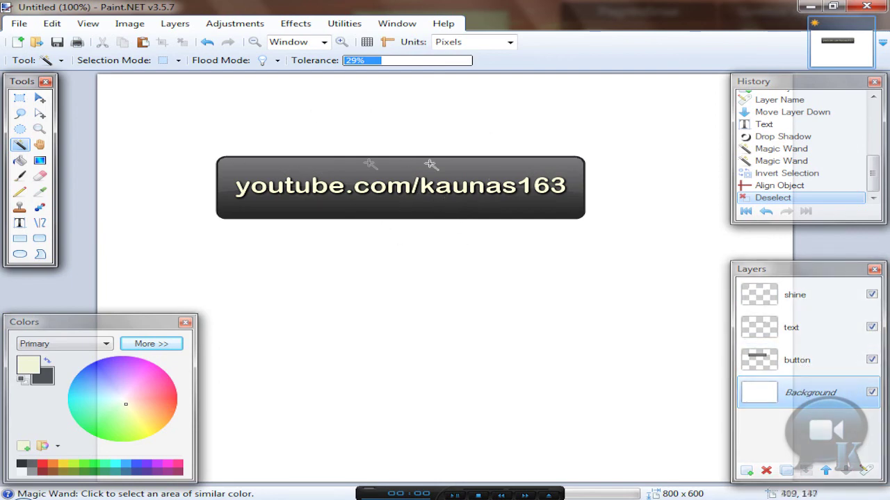
pyautogui.click(788, 360)
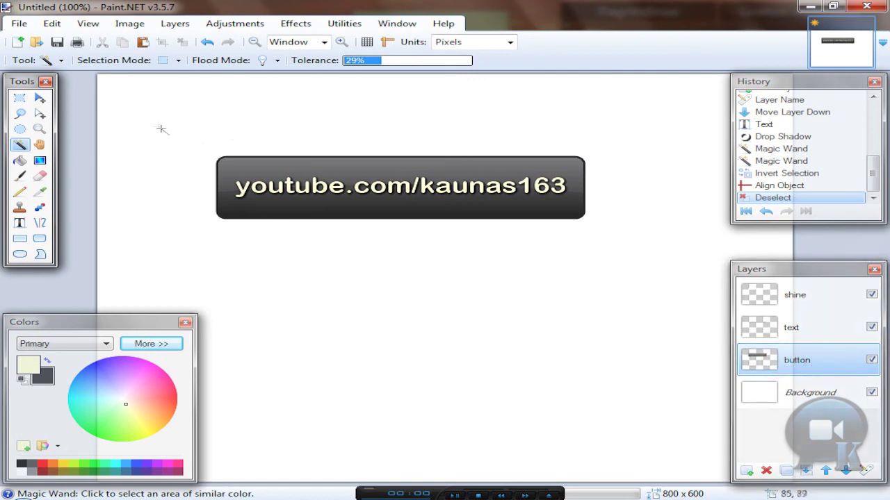
pyautogui.click(305, 128)
pyautogui.click(53, 23)
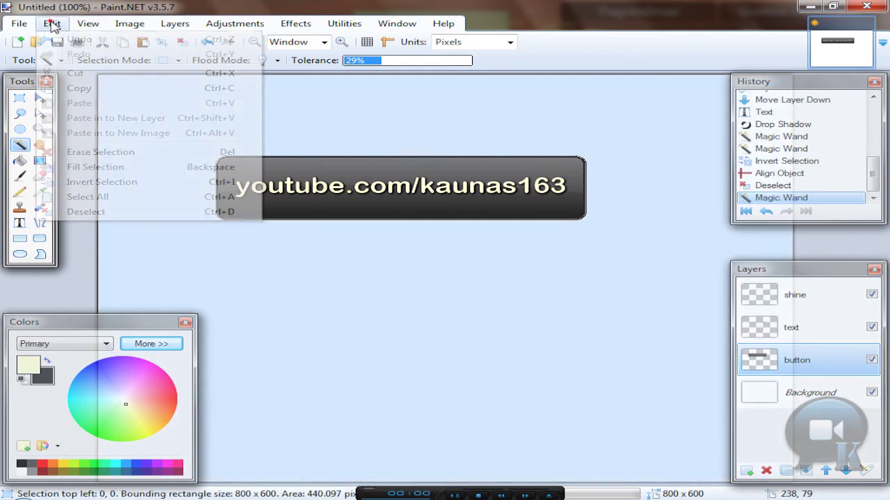
pyautogui.click(123, 178)
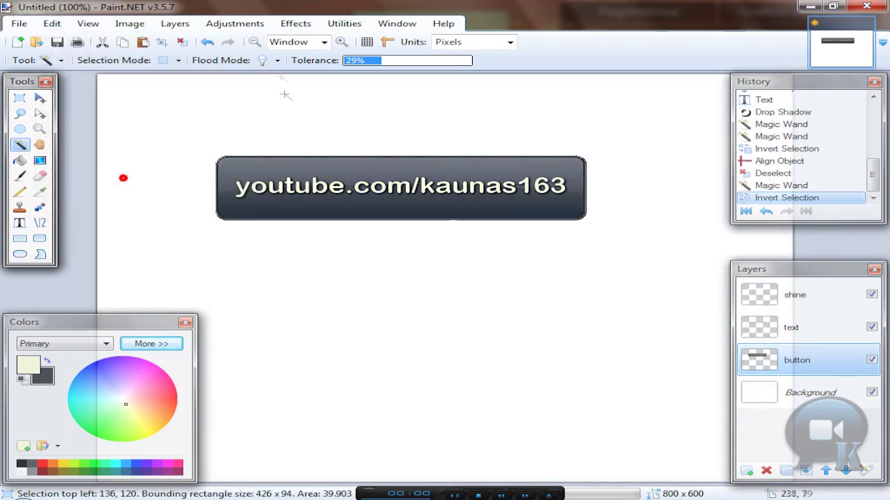
pyautogui.click(162, 41)
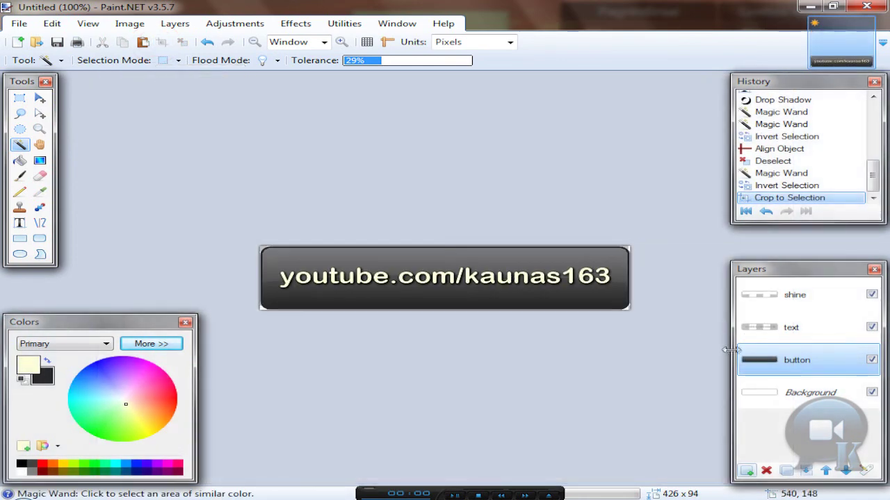
# Step: Remove the white Background layer, then flatten the remaining layers into a single 426 × 94 button image
pyautogui.click(756, 393)
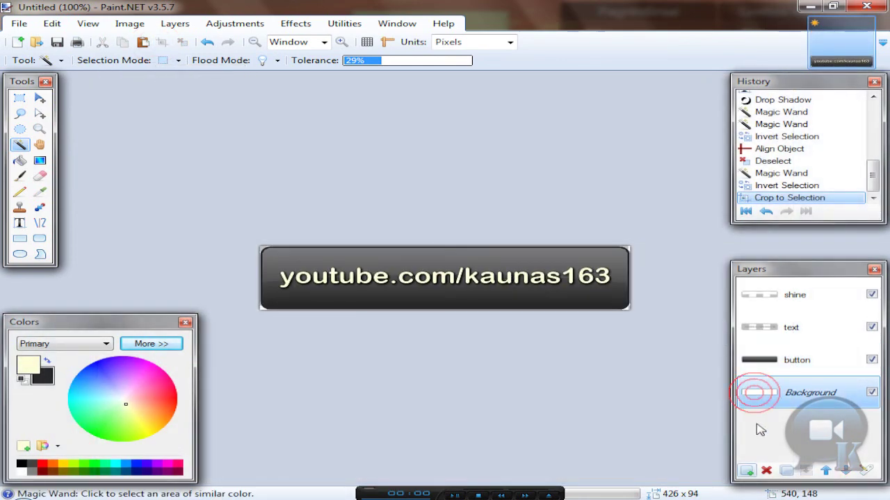
pyautogui.click(766, 470)
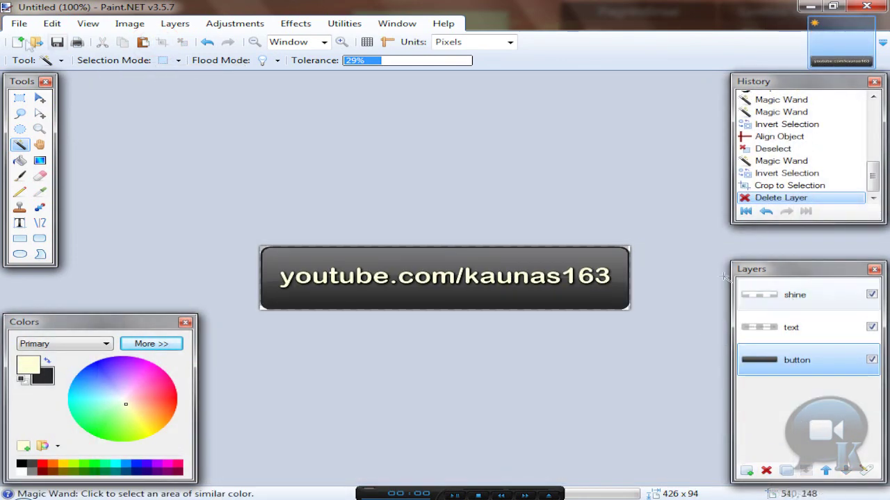
pyautogui.click(129, 23)
pyautogui.click(153, 171)
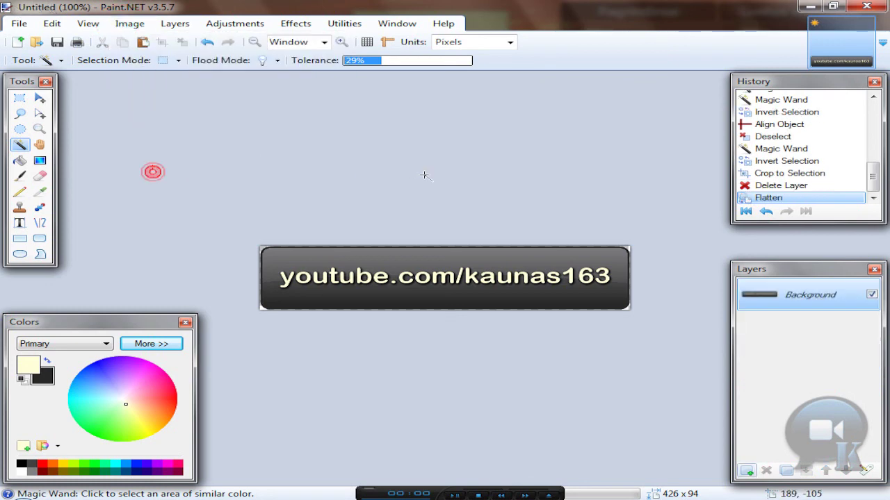